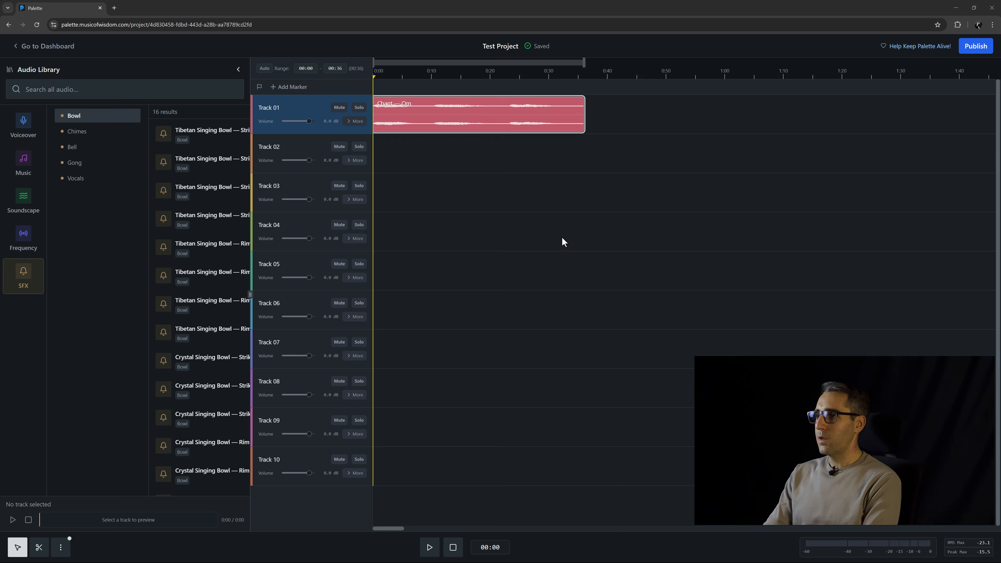
Play the first seconds of the Chant — Om clip in short bursts, pausing playback at 00:05.
left_click(454, 182)
key("space")
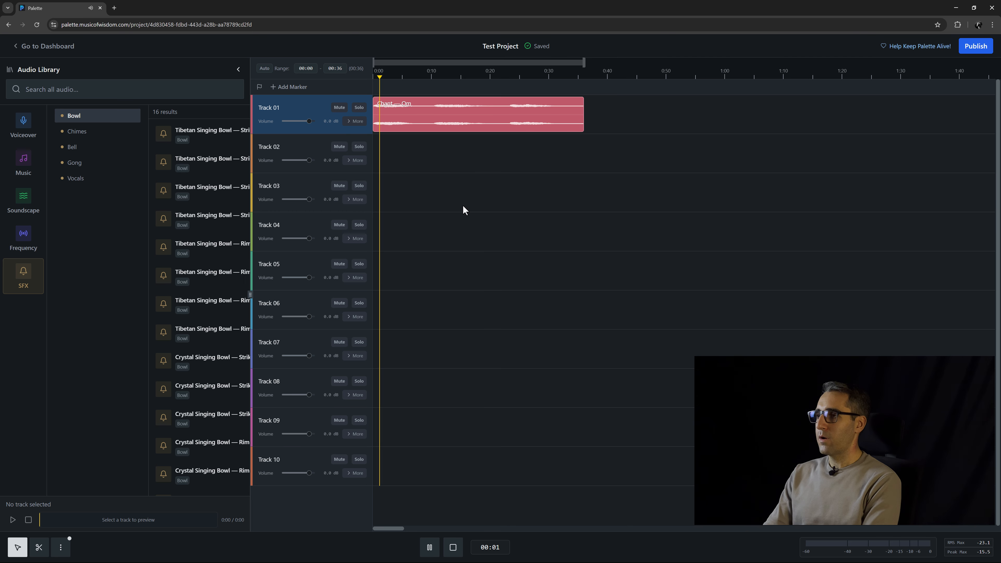
key("space")
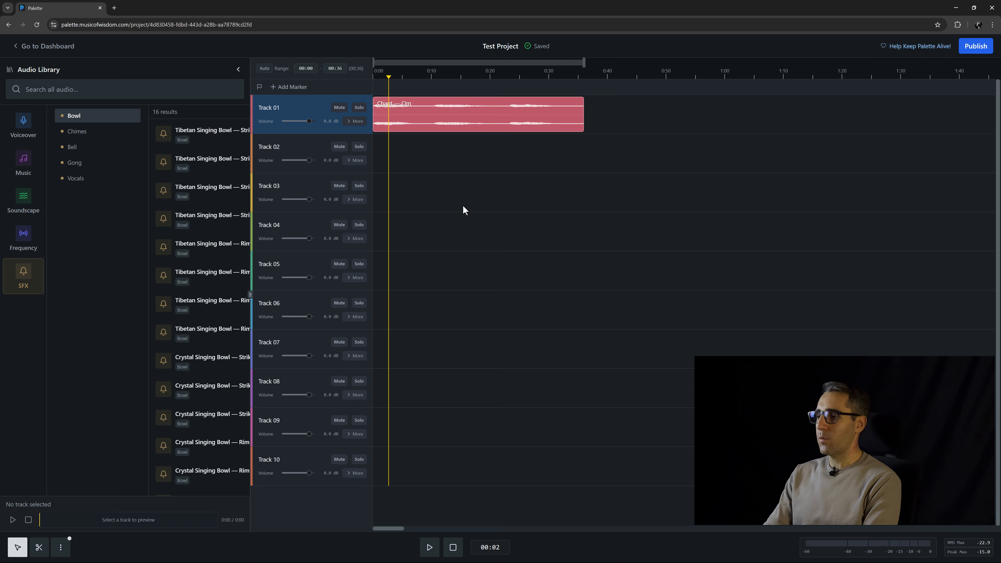
key("space")
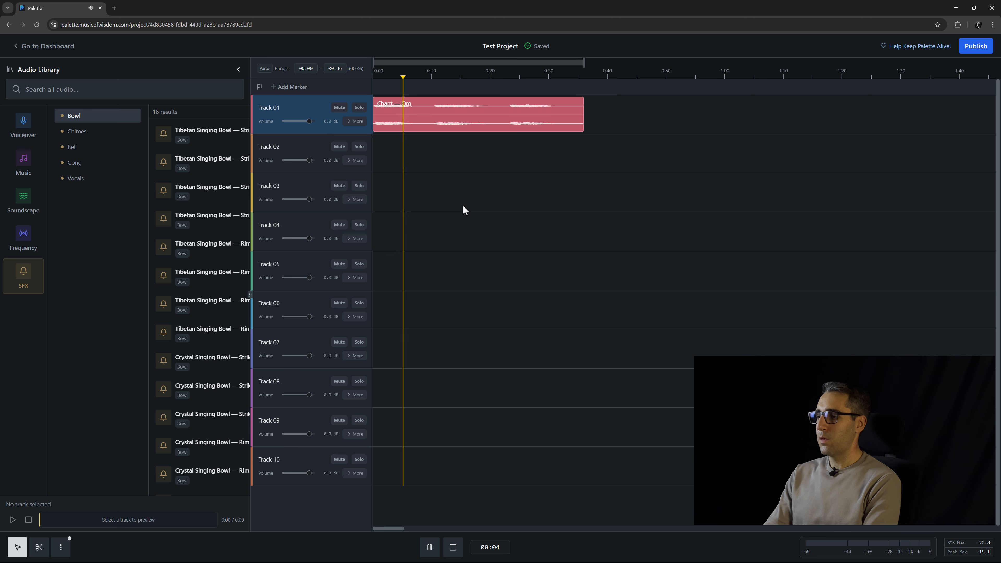
key("space")
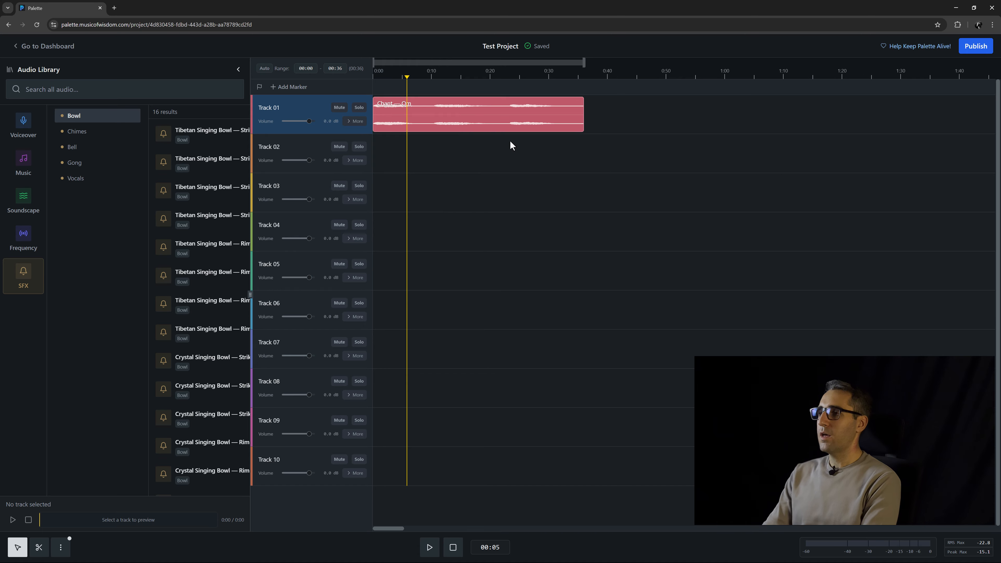
Try shifting the Chant — Om clip along Track 01, undoing and redoing the moves, and return it to 0:00.
left_click_drag(440, 125, 486, 123)
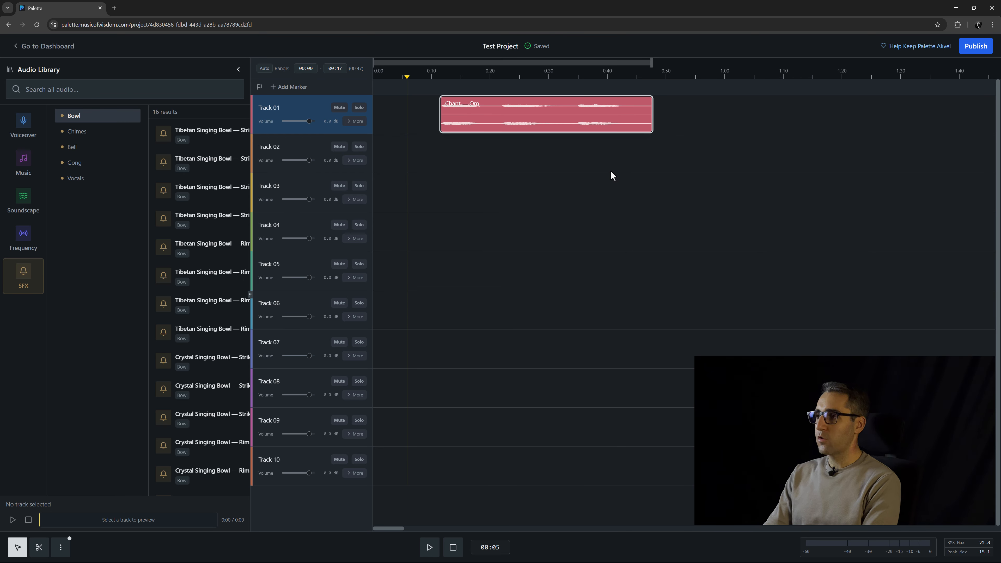
key("ctrl+z")
key("ctrl+z")
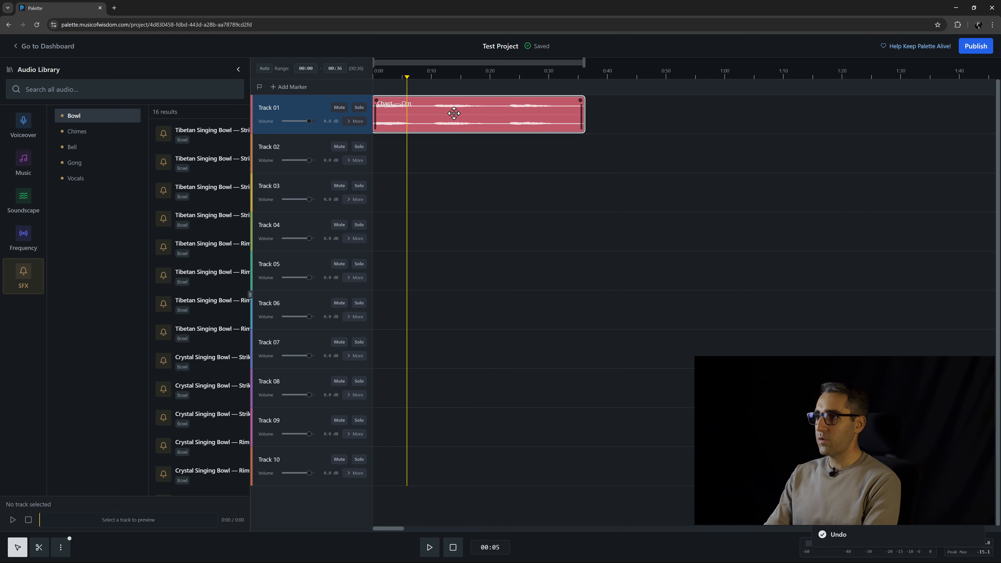
key("ctrl+shift+z")
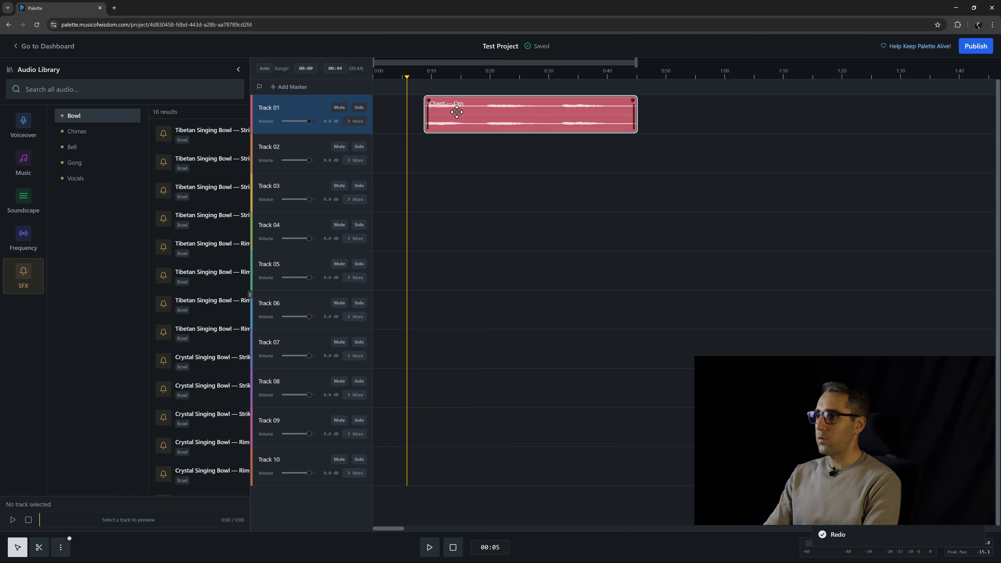
key("ctrl+shift+z")
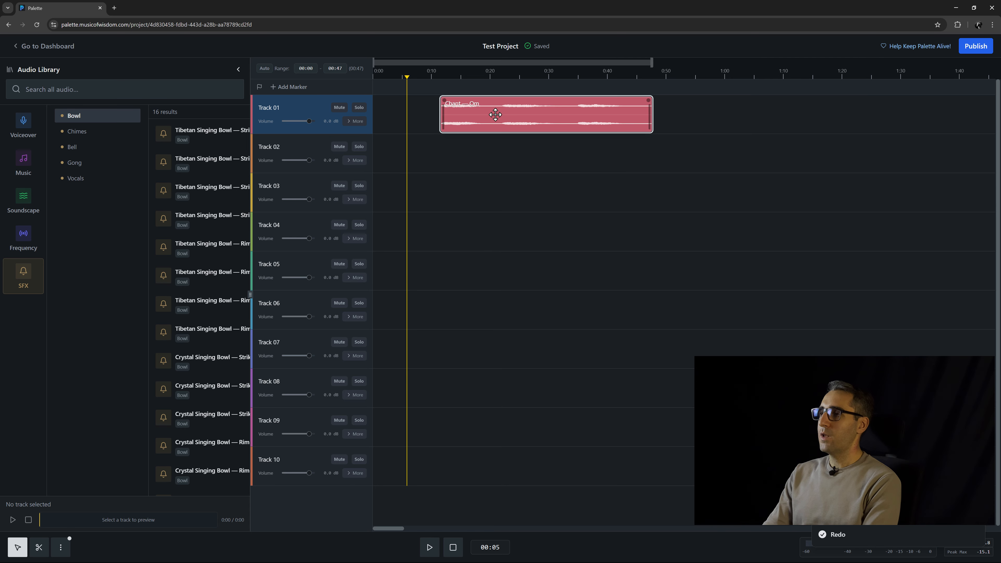
mouse_move(486, 118)
left_mouse_down()
mouse_move(506, 118)
mouse_move(469, 117)
left_mouse_up()
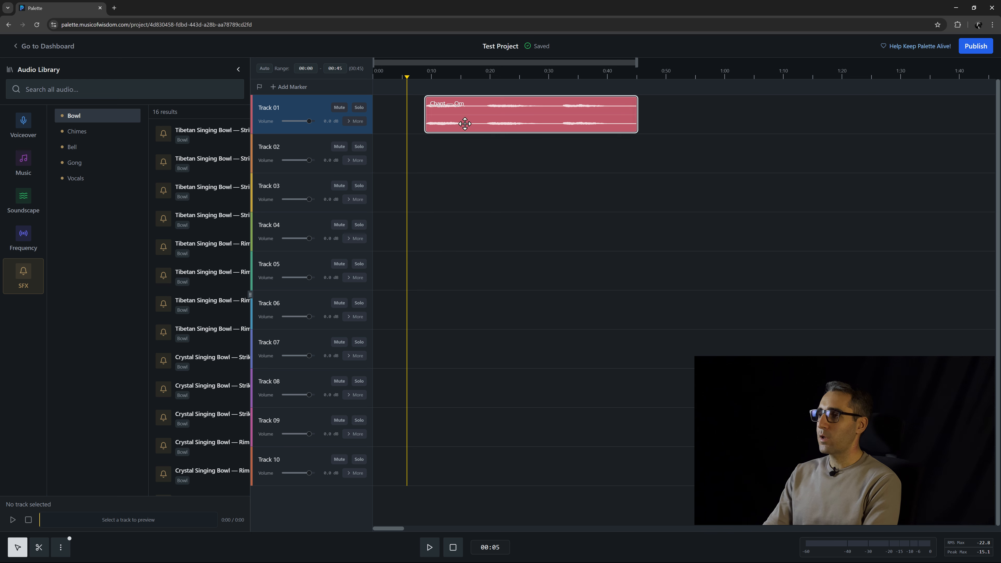
left_click_drag(457, 118, 404, 118)
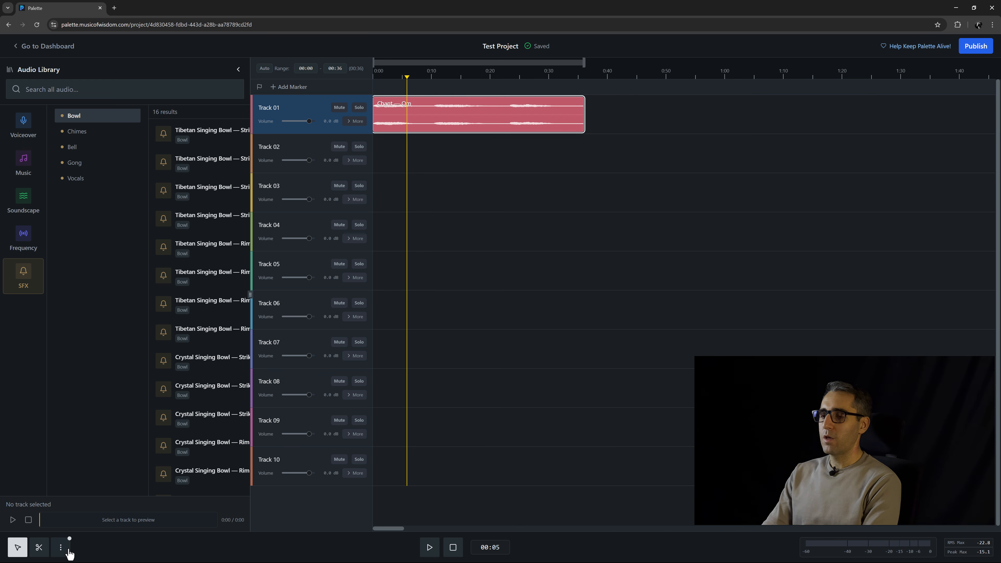
Duplicate the Chant — Om clip twice so that three copies run back to back on Track 01.
left_click(59, 553)
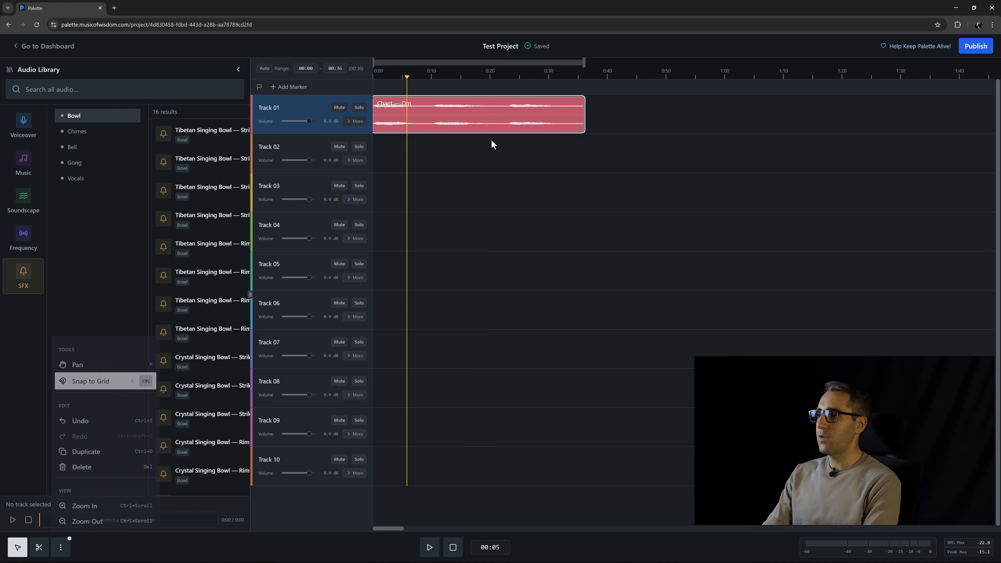
left_click(482, 119)
left_click(482, 119)
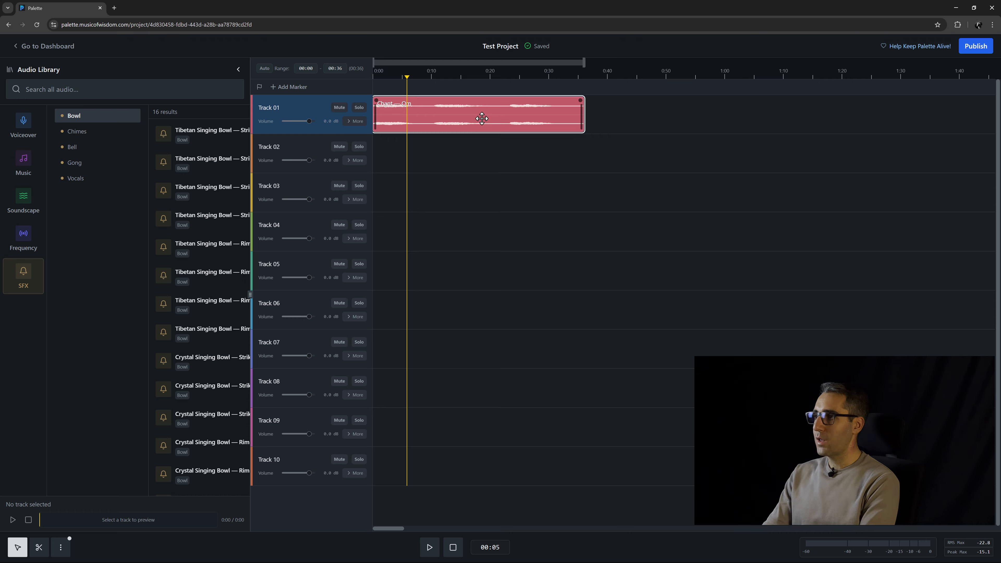
key("ctrl+d")
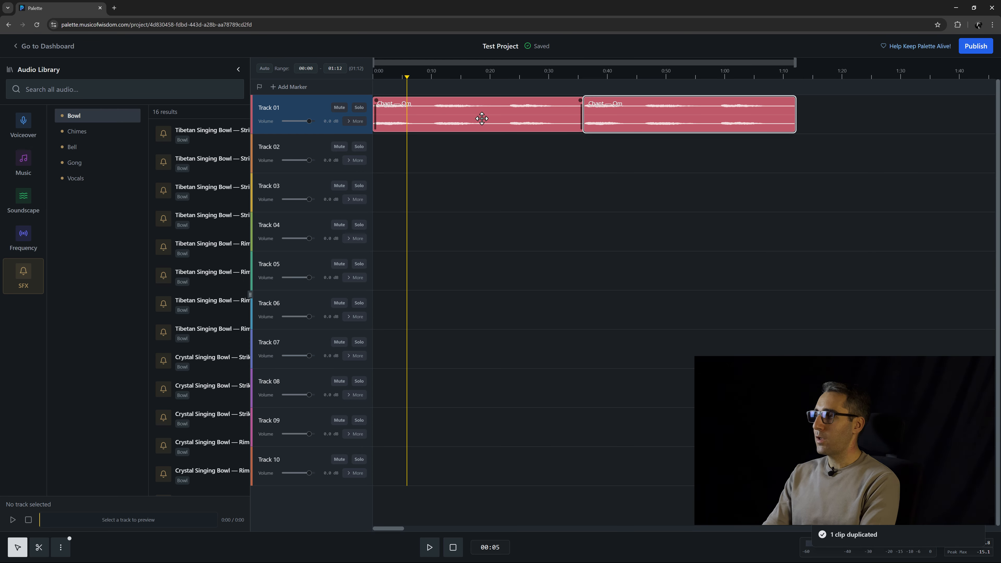
key("ctrl+d")
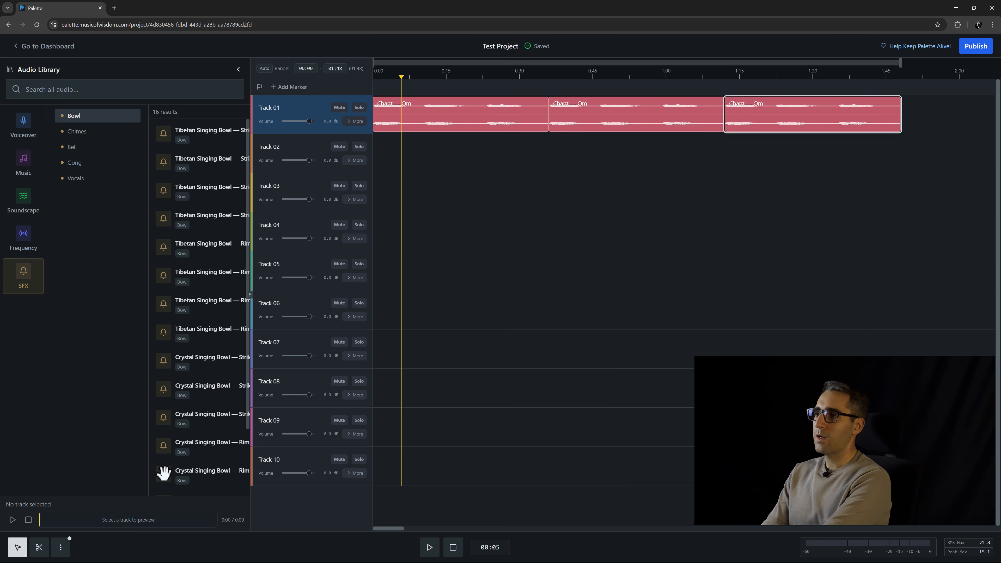
Delete the third and second Chant — Om clips from Track 01, keeping only the first.
left_click(61, 548)
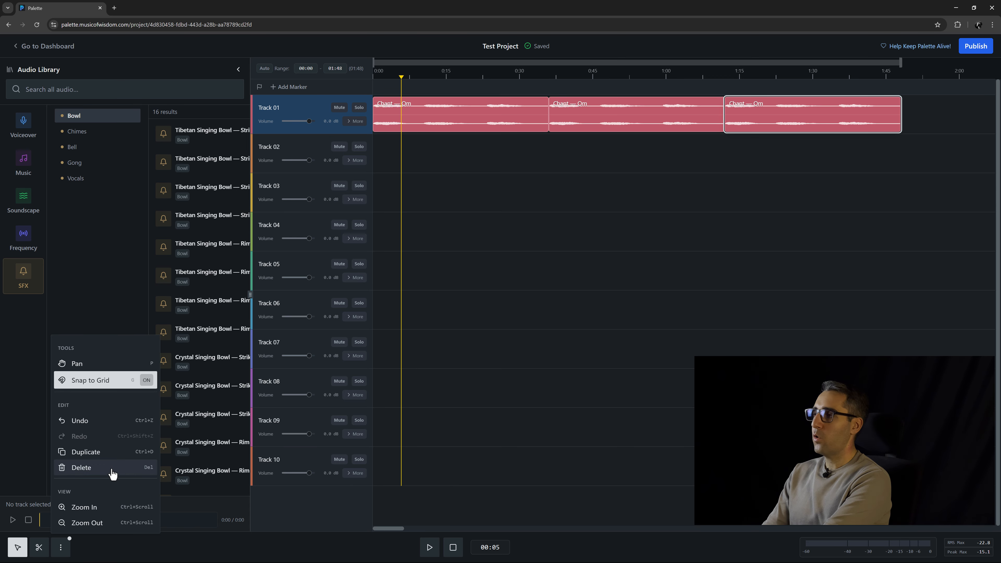
left_click(838, 159)
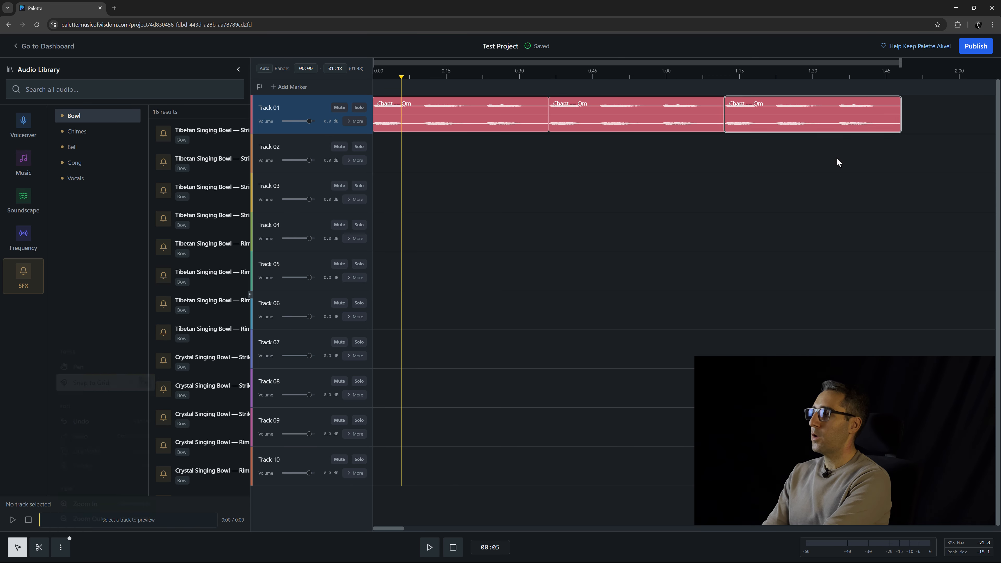
left_click(844, 124)
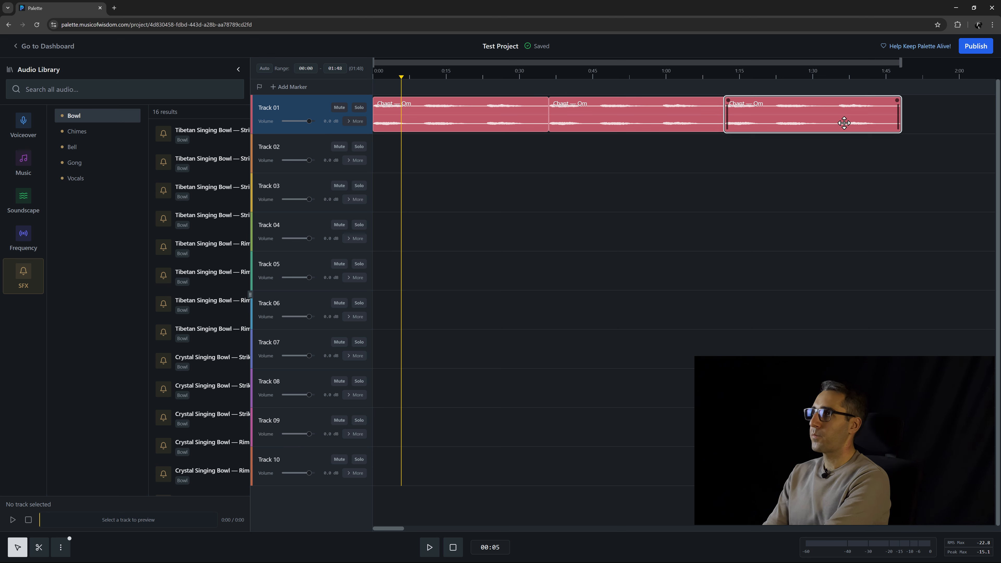
key("Delete")
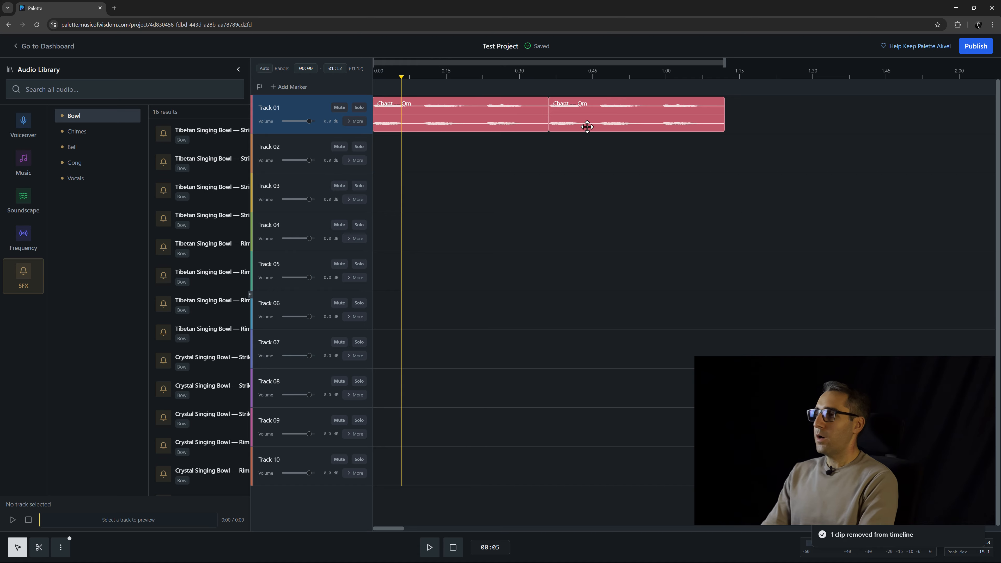
left_click(588, 126)
key("Delete")
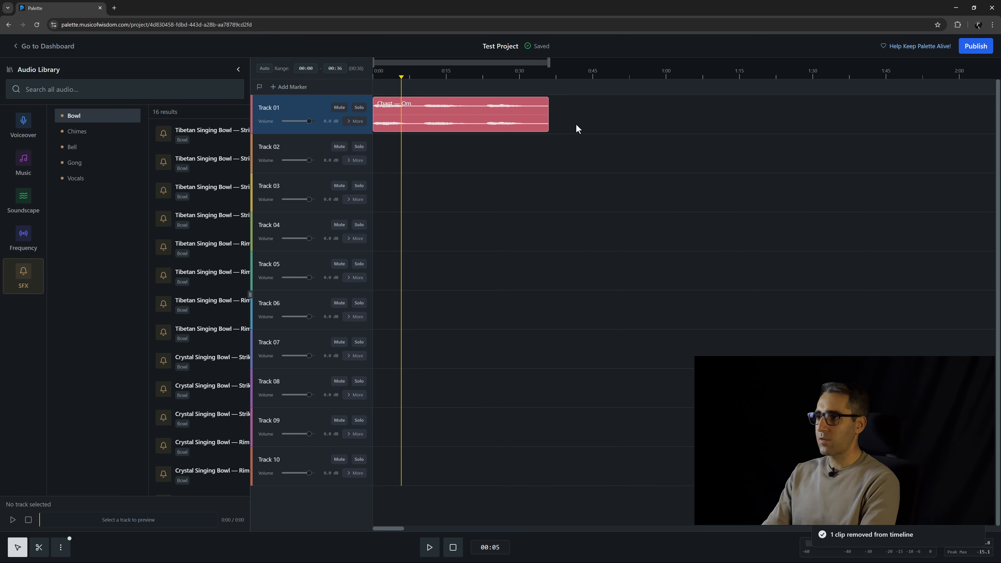
Split the Chant — Om clip on Track 01 at about 0:09 with the cut tool and return to the selection tool.
scroll(414, 150, "up", 5)
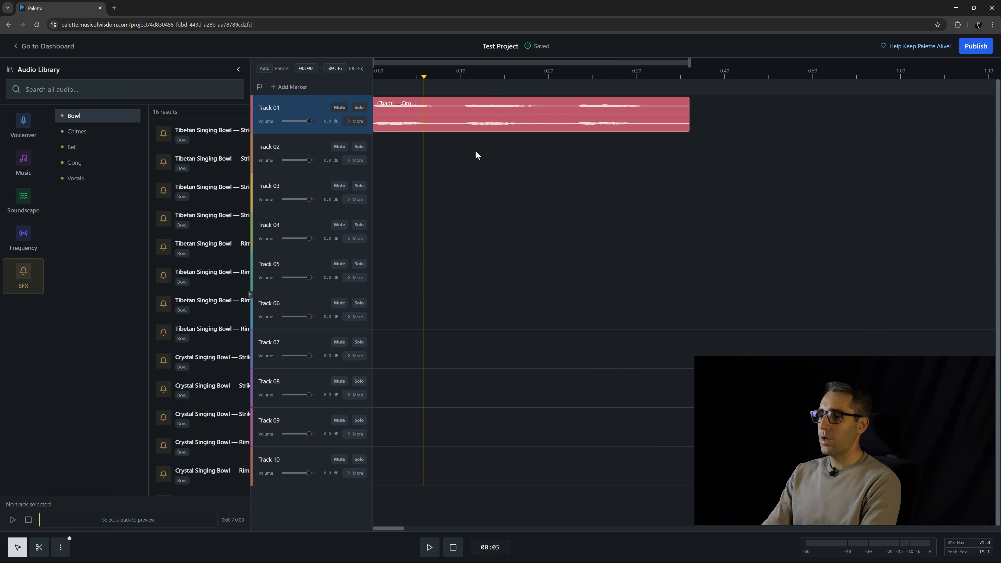
key("c")
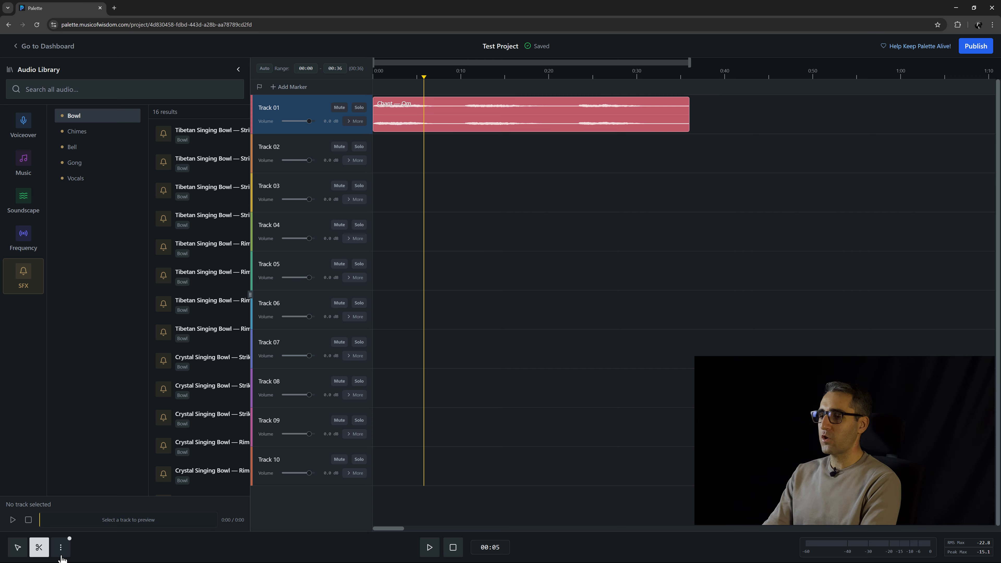
left_click(38, 555)
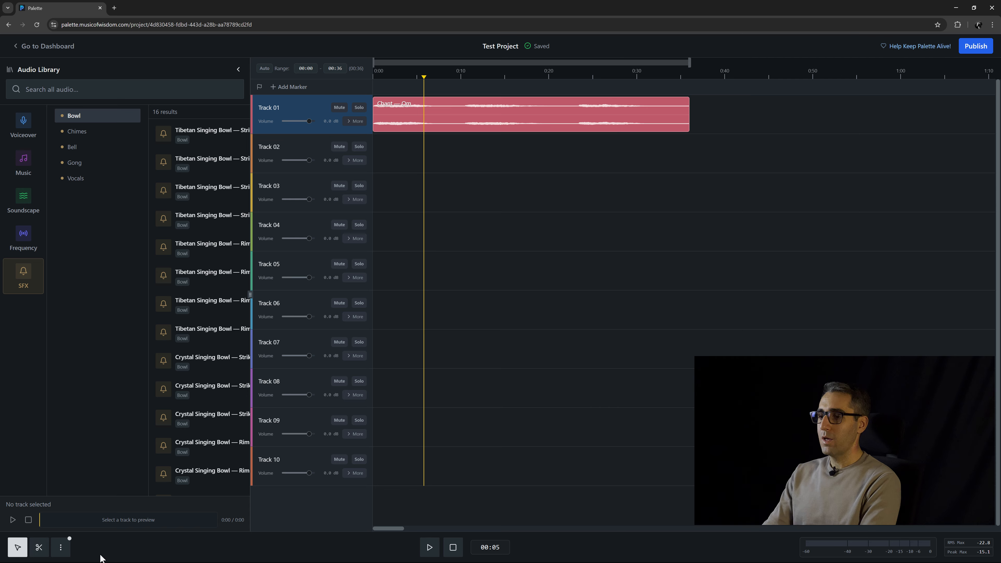
key("s")
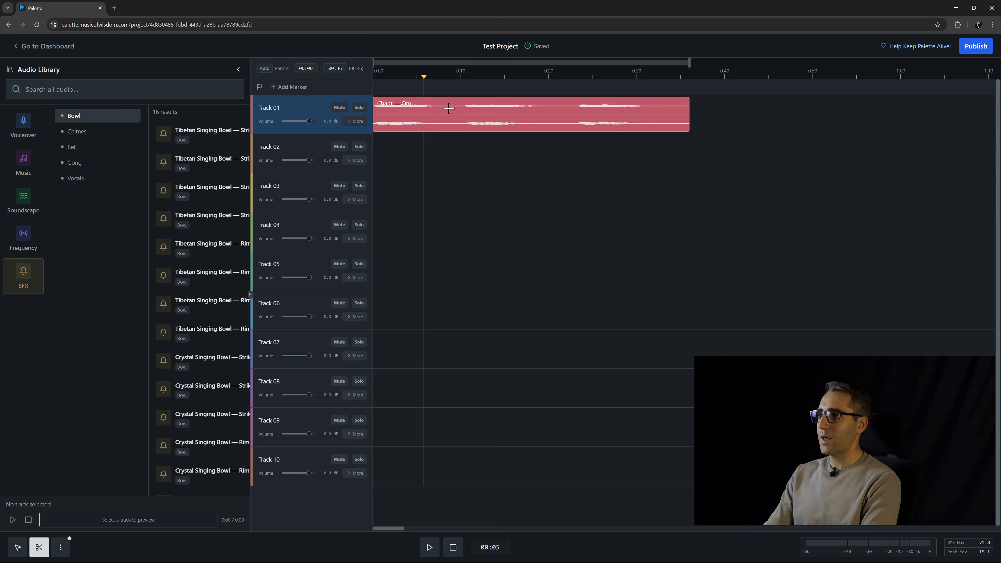
key("v")
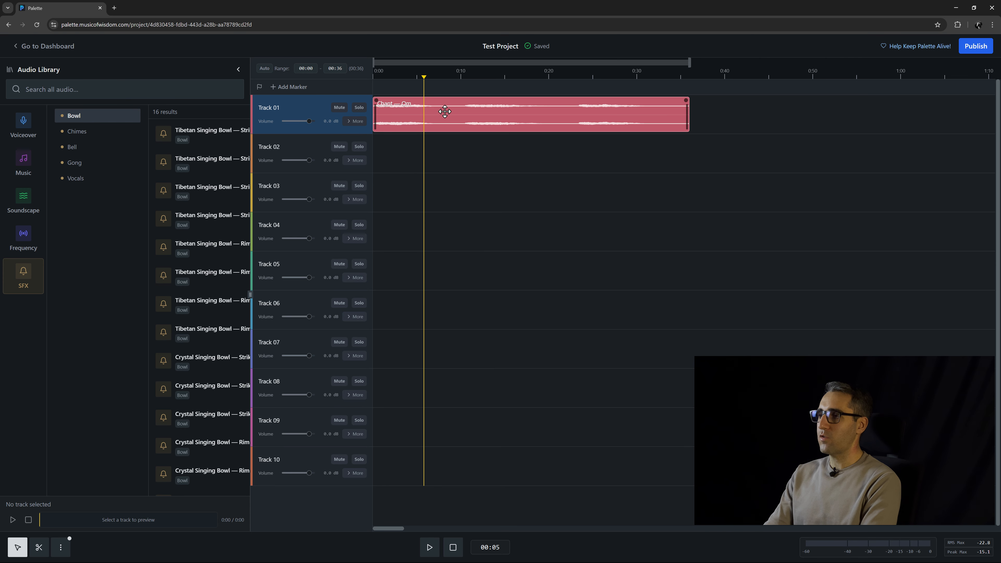
key("c")
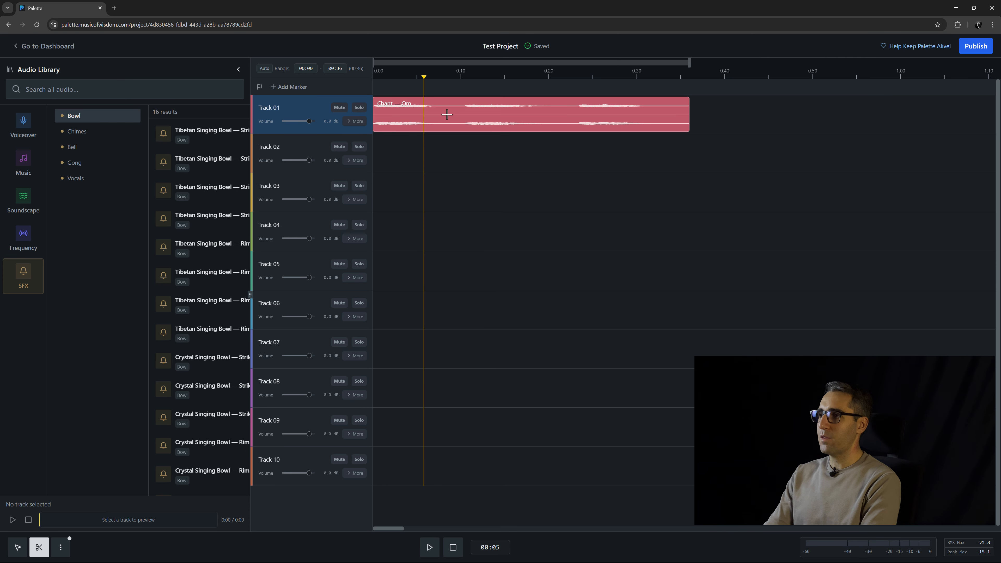
key("v")
key("c")
left_click(449, 113)
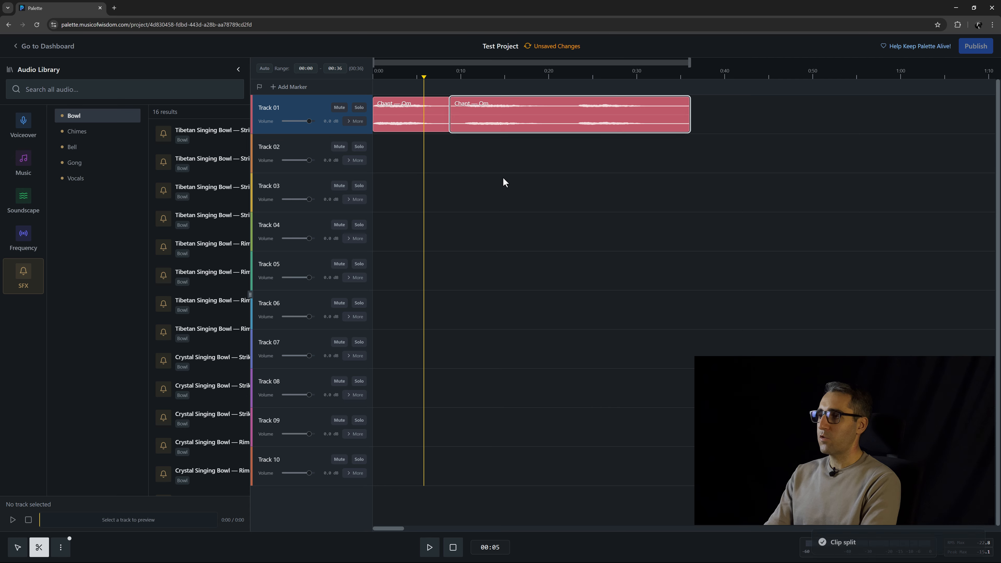
key("v")
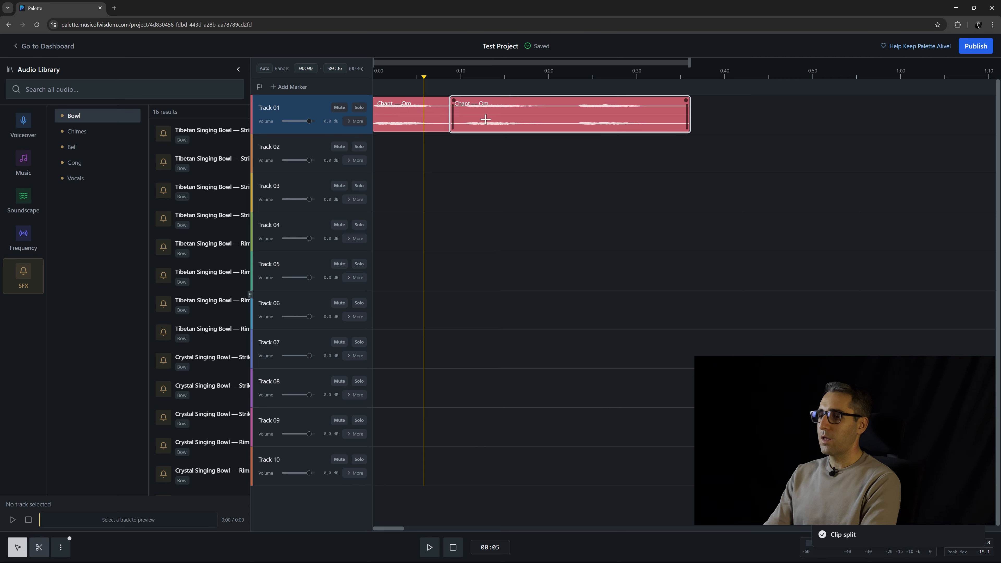
Move the second part of the split Chant — Om clip down to Track 02, keeping its start time.
mouse_move(485, 121)
left_mouse_down()
mouse_move(565, 118)
mouse_move(479, 118)
left_mouse_up()
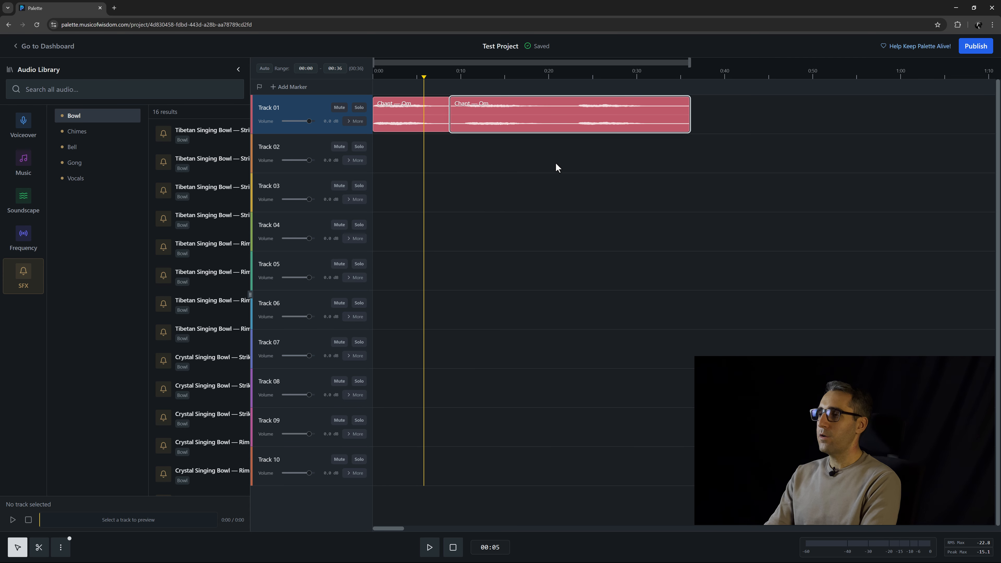
mouse_move(502, 114)
left_mouse_down()
mouse_move(512, 150)
mouse_move(491, 152)
mouse_move(506, 160)
mouse_move(473, 197)
mouse_move(496, 208)
mouse_move(544, 162)
mouse_move(517, 163)
mouse_move(567, 161)
mouse_move(504, 126)
left_mouse_up()
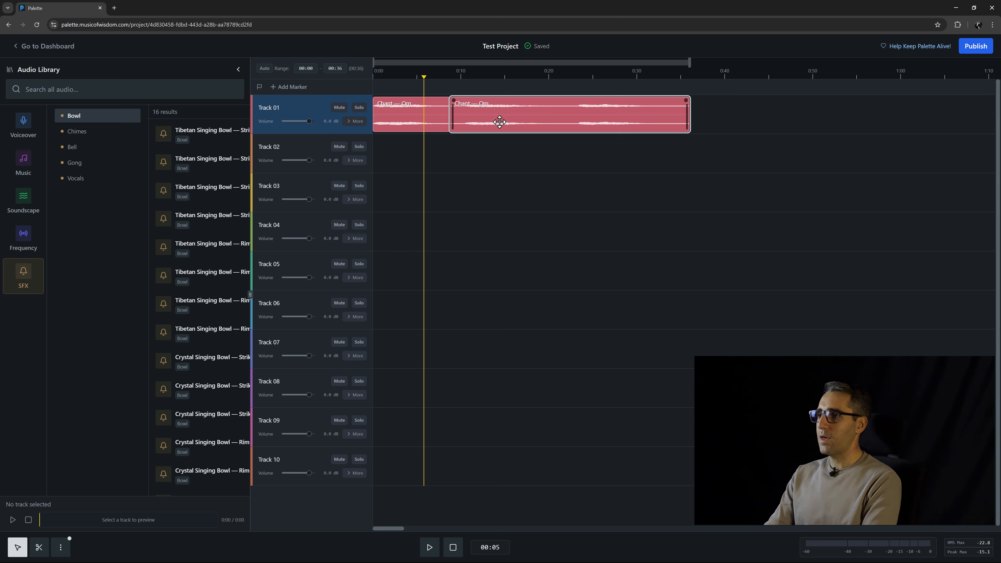
left_click_drag(483, 115, 470, 221)
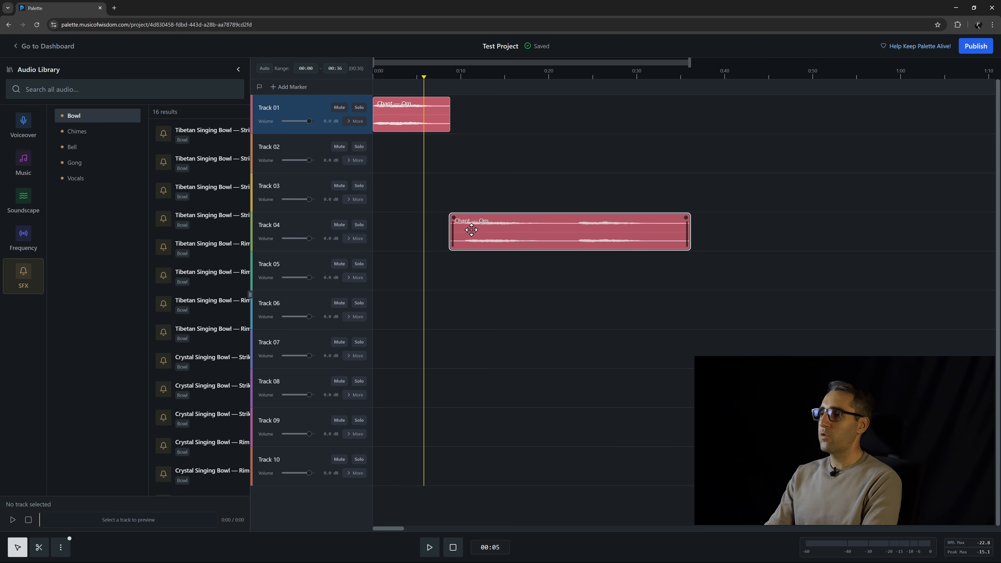
left_click_drag(467, 227, 479, 150)
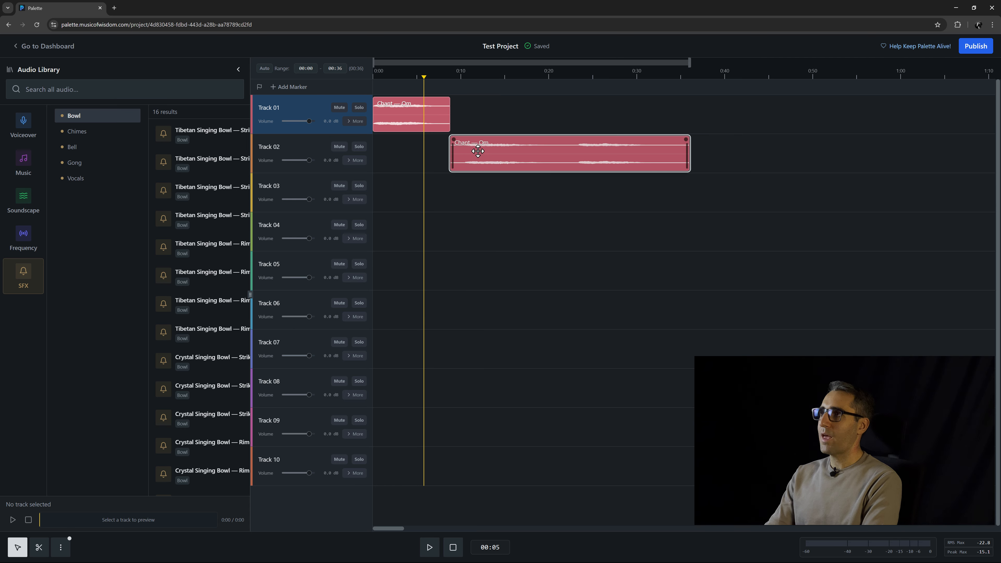
left_click_drag(478, 151, 477, 148)
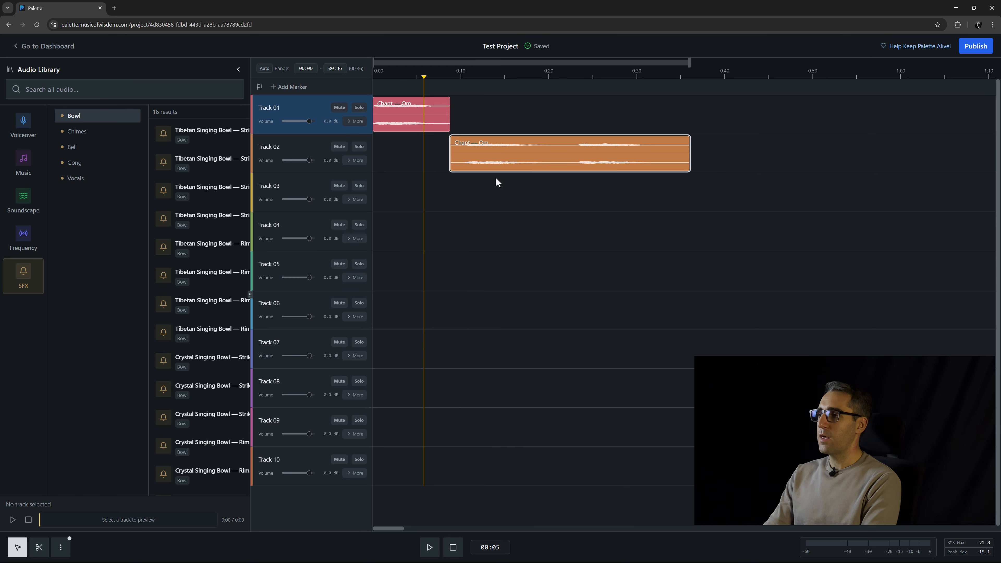
mouse_move(467, 167)
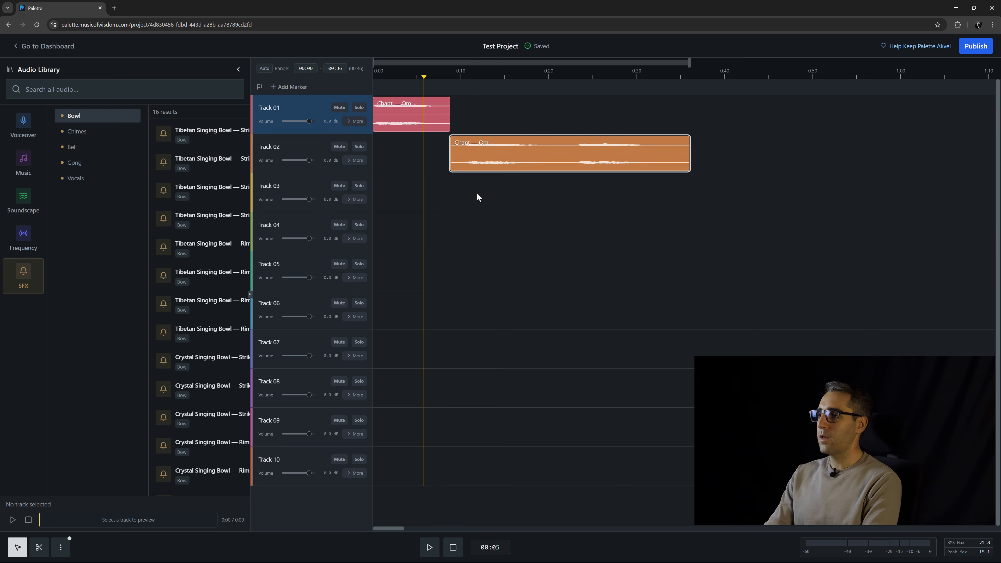
scroll(477, 191, "up", 3)
scroll(479, 195, "up", 1)
scroll(480, 195, "down", 3)
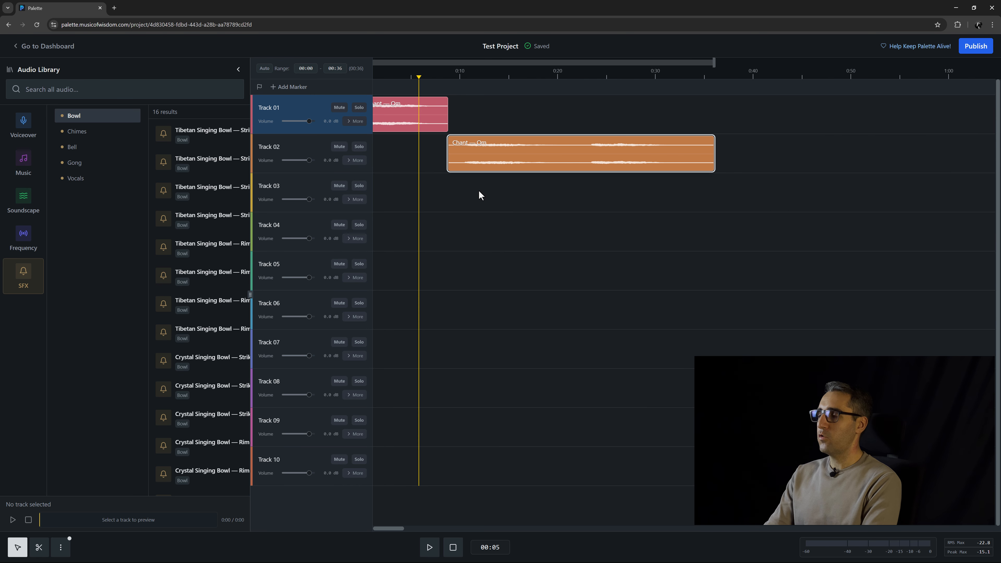
scroll(481, 189, "down", 3)
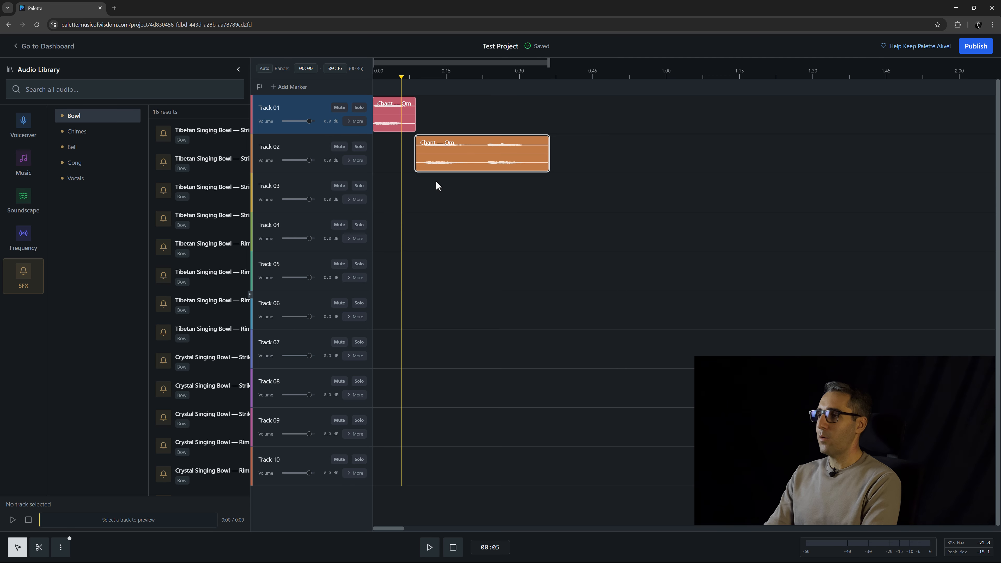
left_click_drag(435, 191, 735, 231)
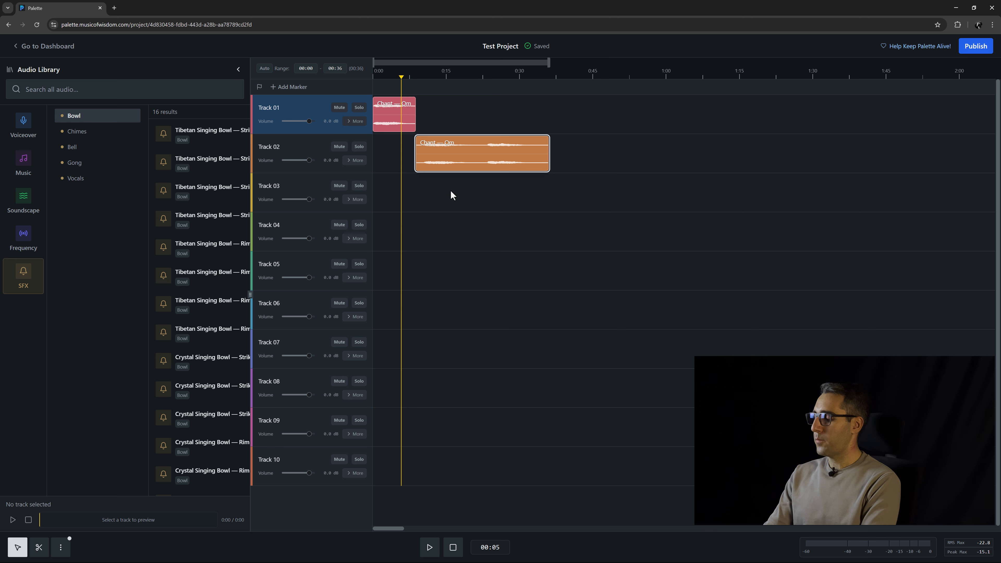
left_click_drag(555, 198, 594, 194)
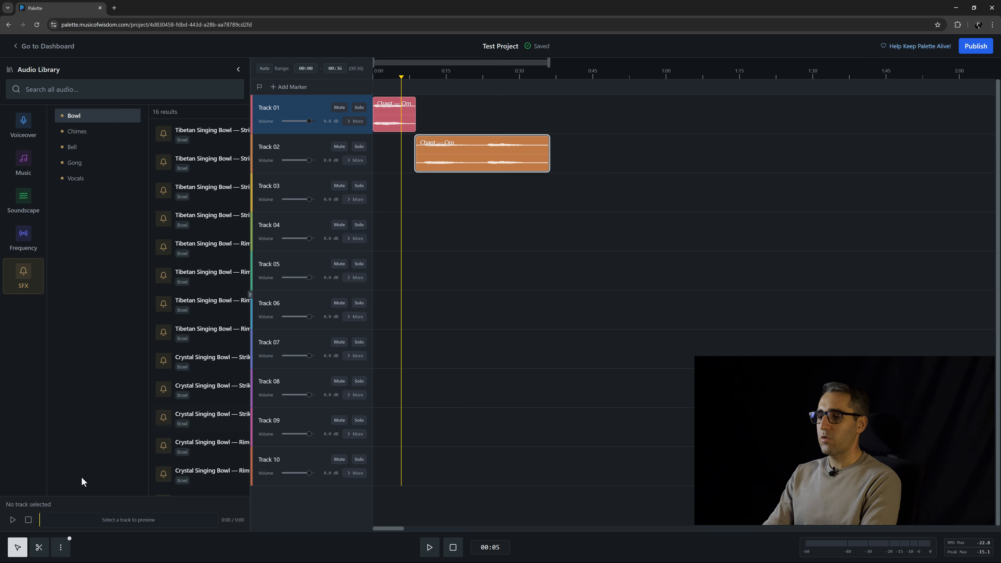
left_click(61, 553)
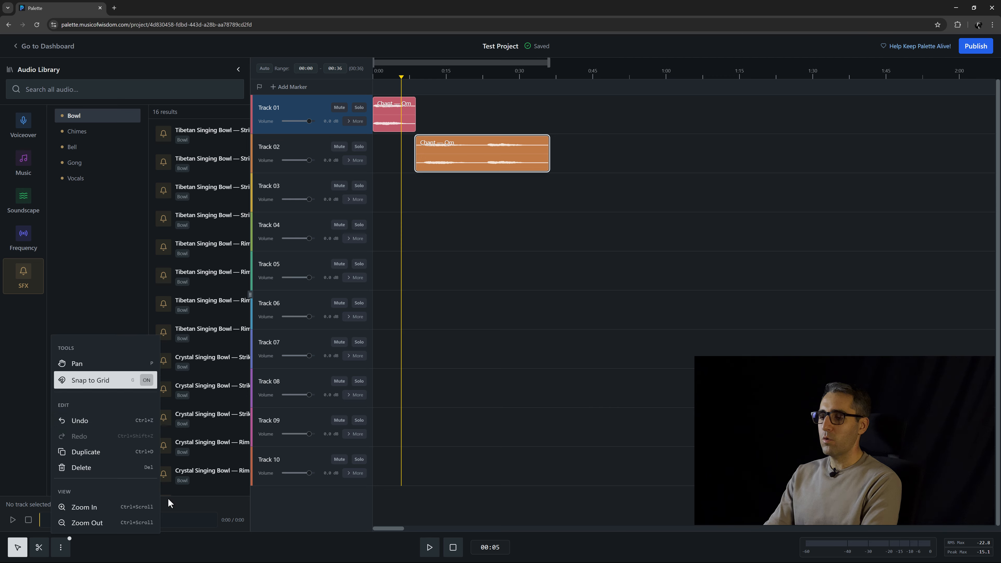
left_click(126, 557)
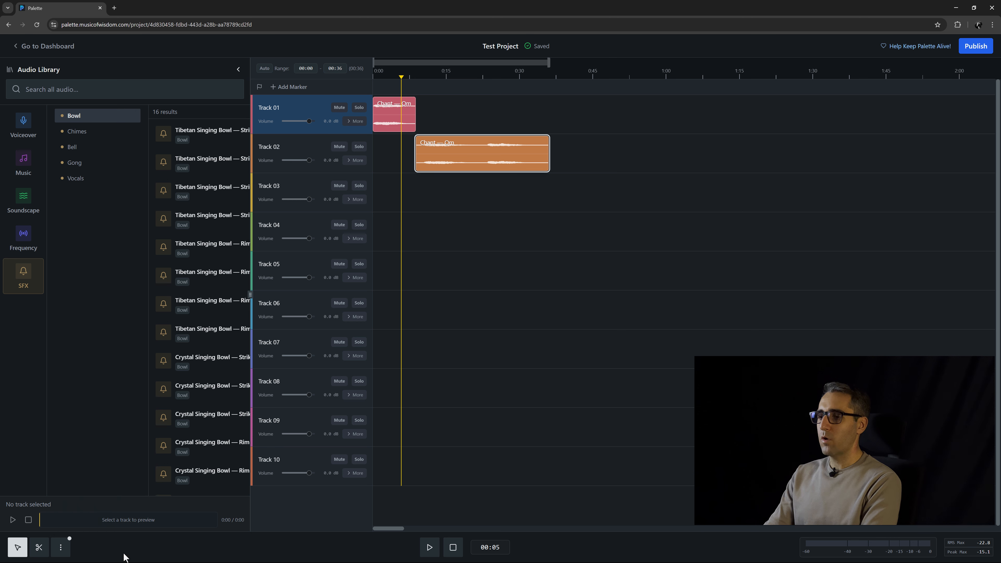